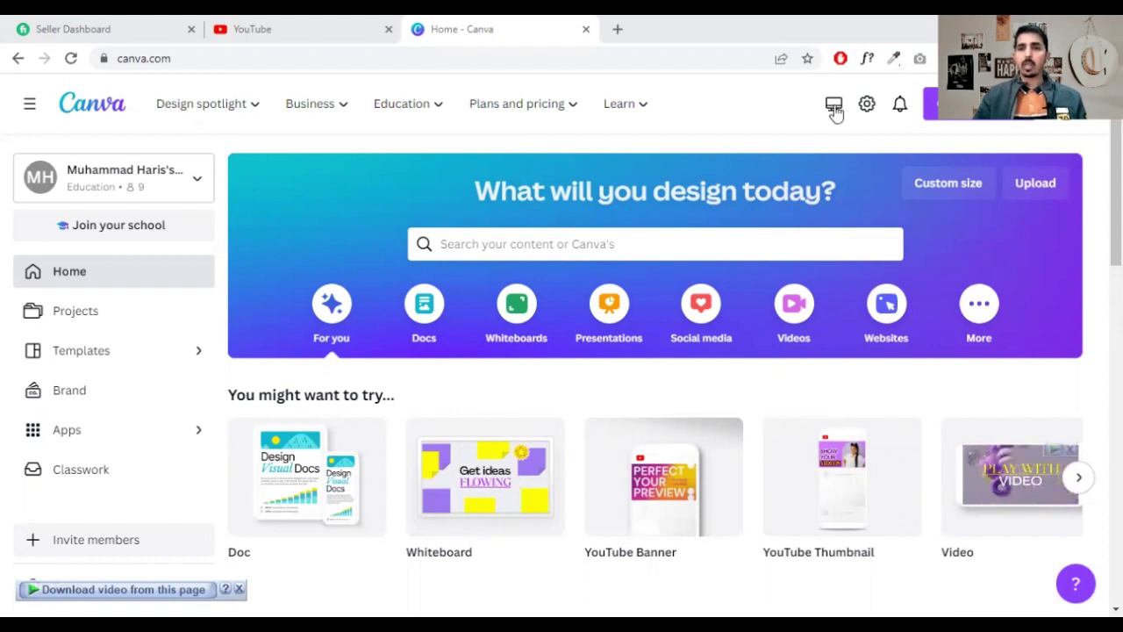
- Search the new-design types for "instagram" to view the available Instagram formats, and clear the search
left_click(972, 119)
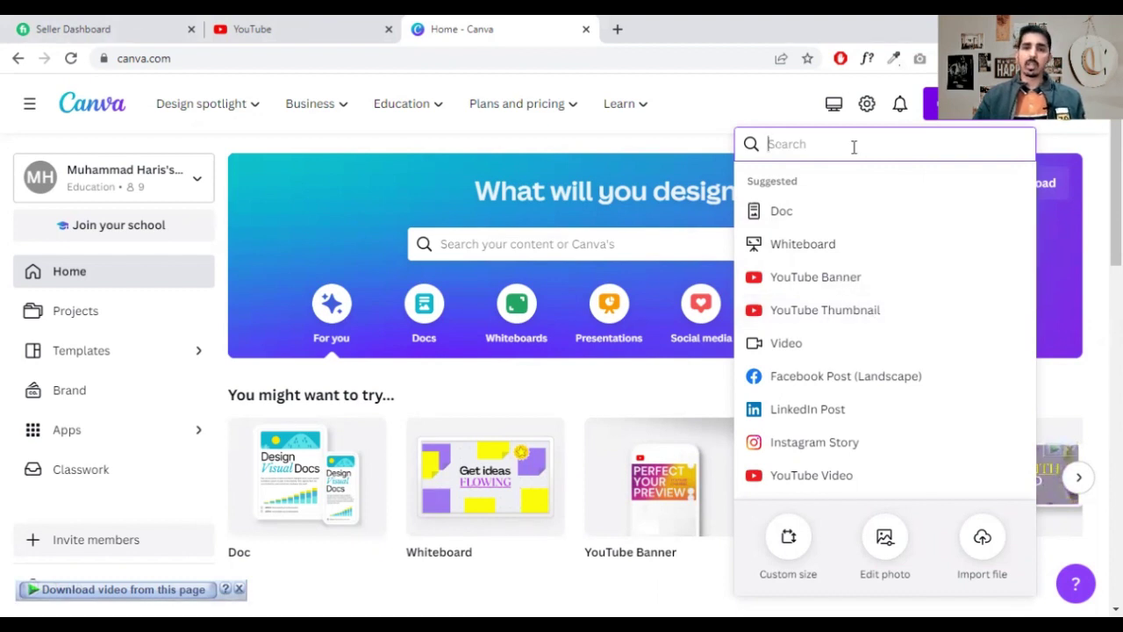
type("in")
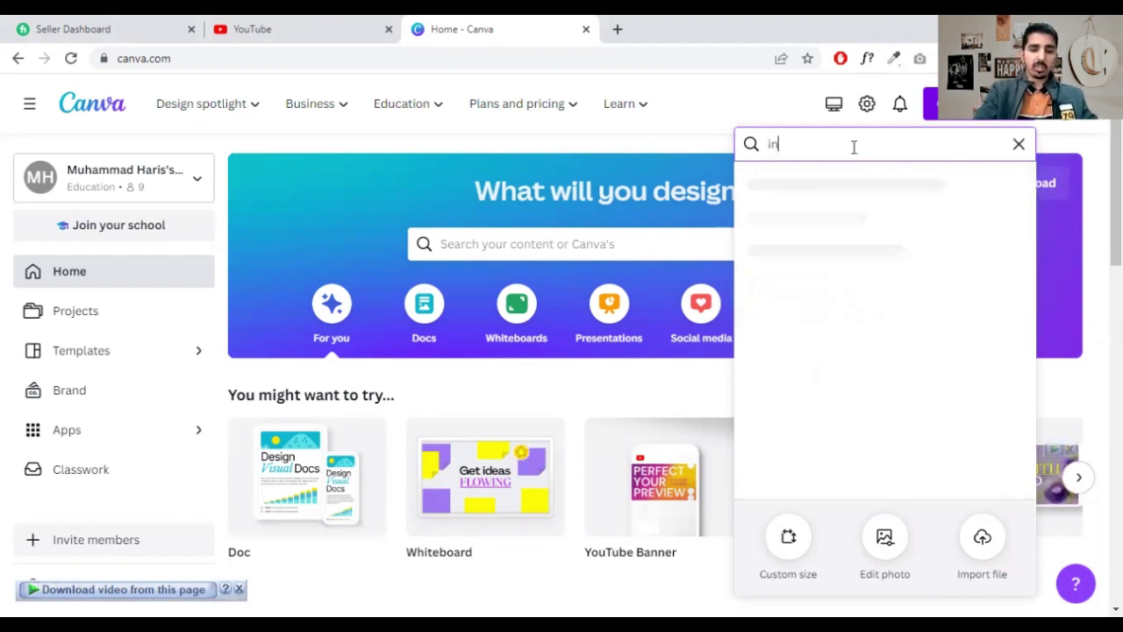
type("stagram")
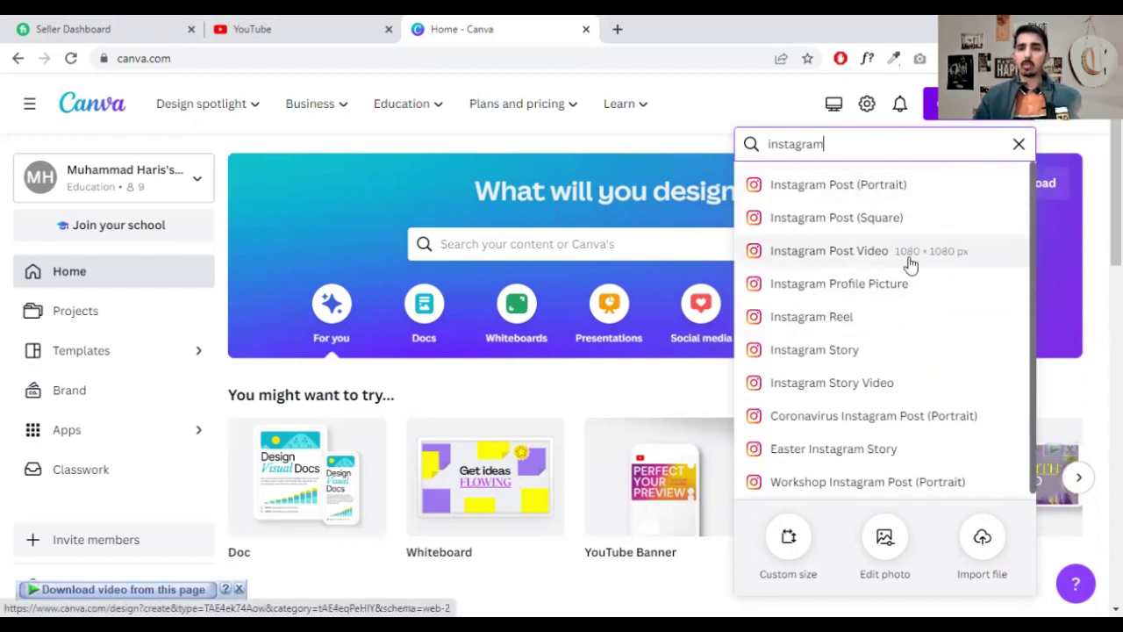
left_click(1018, 144)
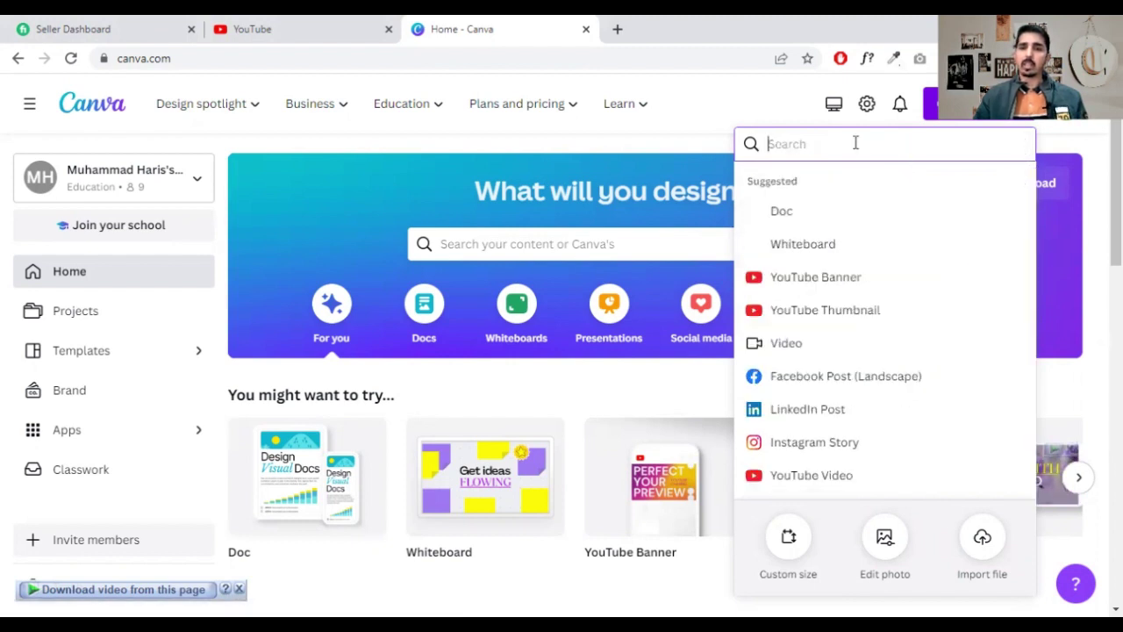
- Search the new-design types for "youtube" and create a blank YouTube Thumbnail design
type("y")
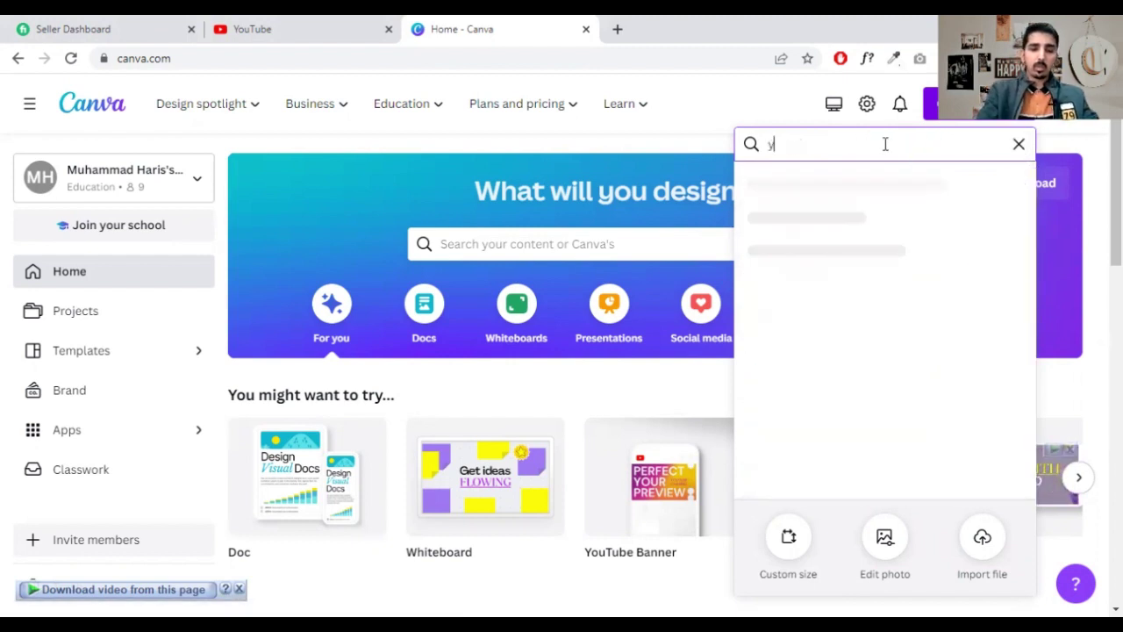
type("outube")
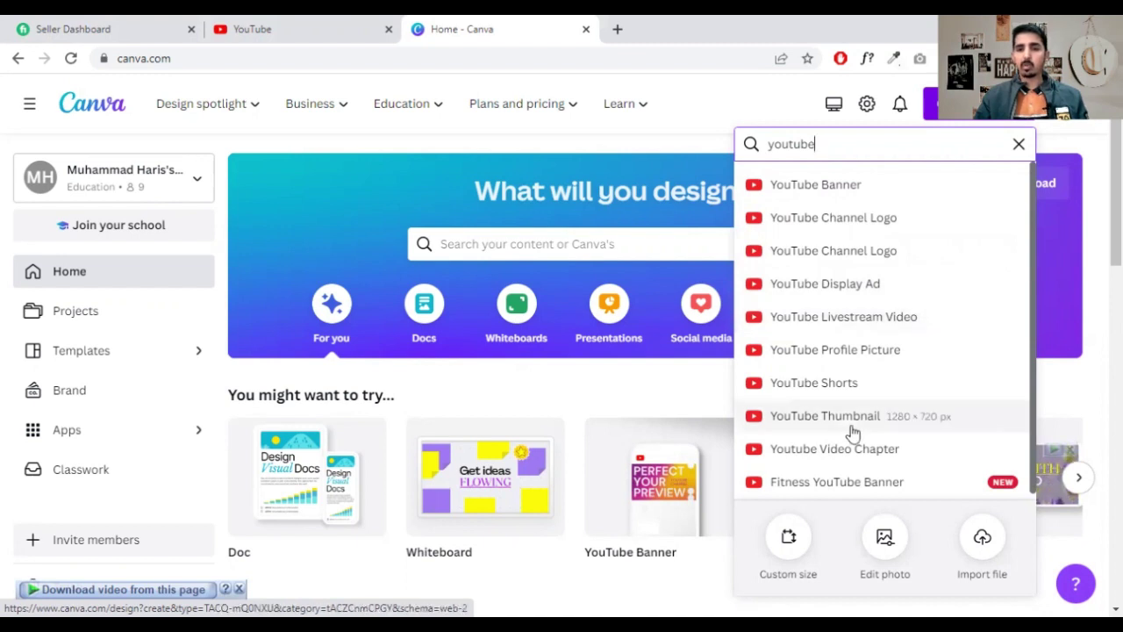
left_click(825, 416)
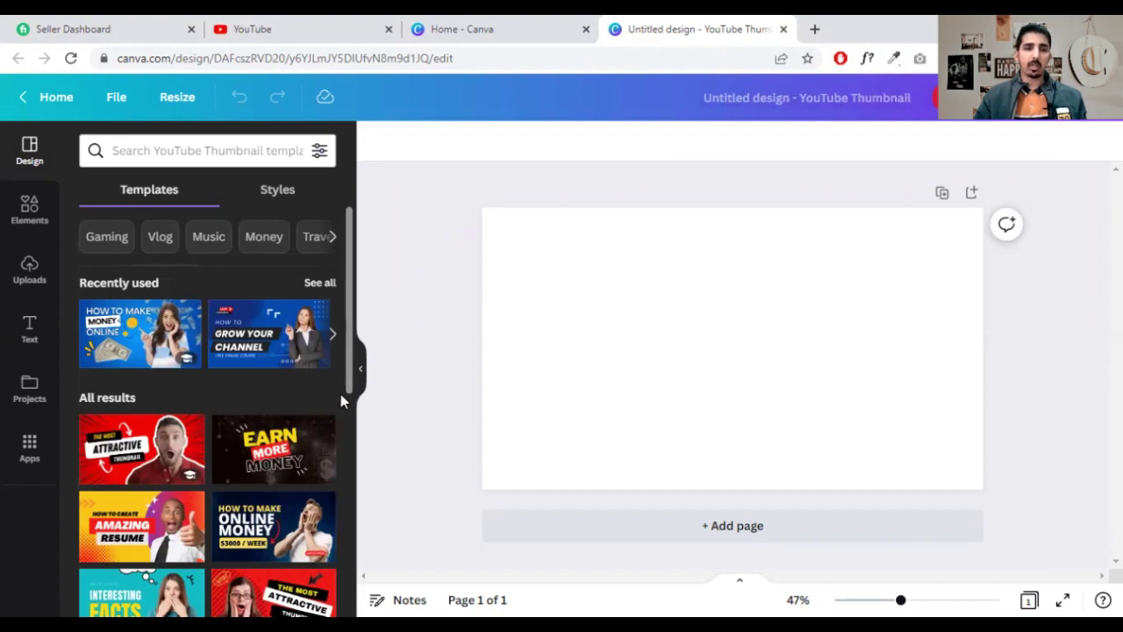
- Apply the red "The Most Attractive Thumbnail" template with the shocked man and change its background to the yellow document color
scroll(339, 389, "down", 3)
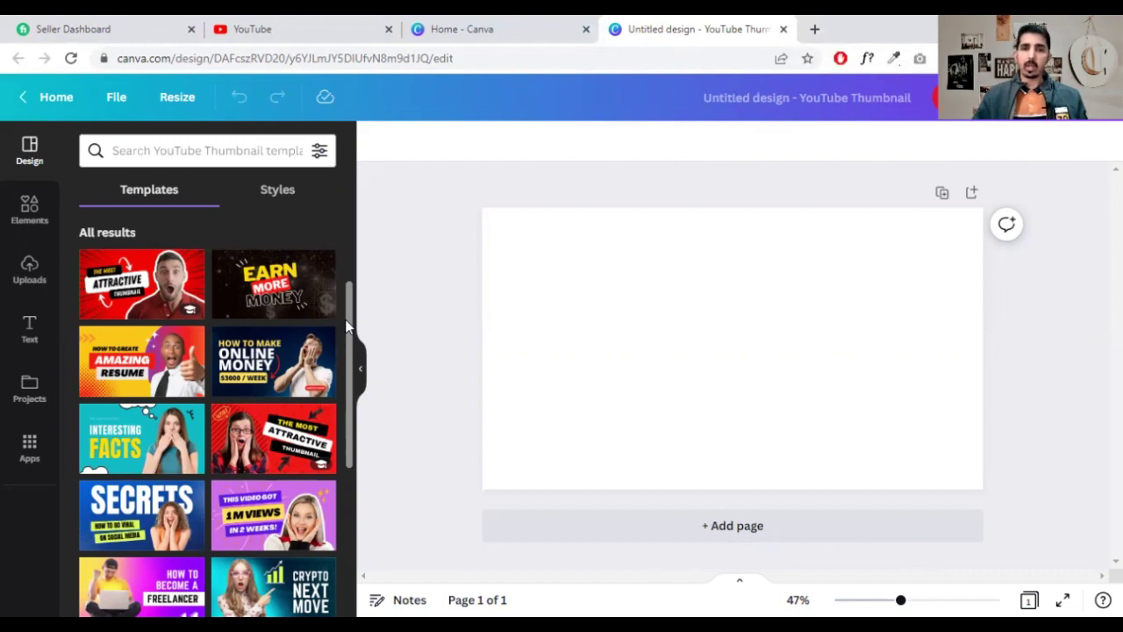
left_click(151, 298)
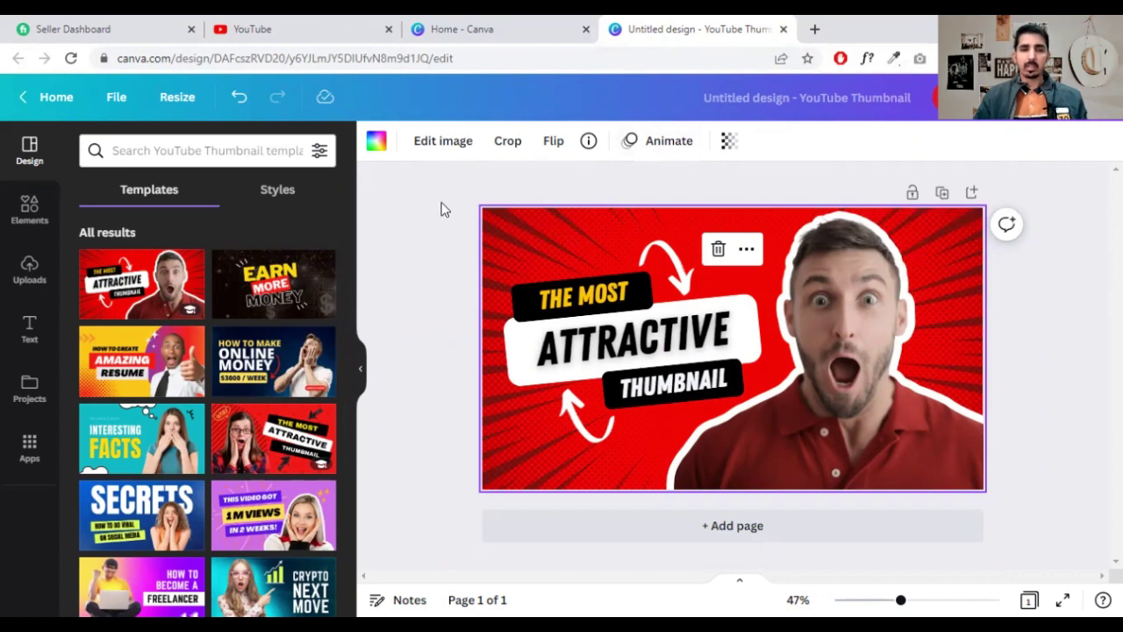
left_click(376, 147)
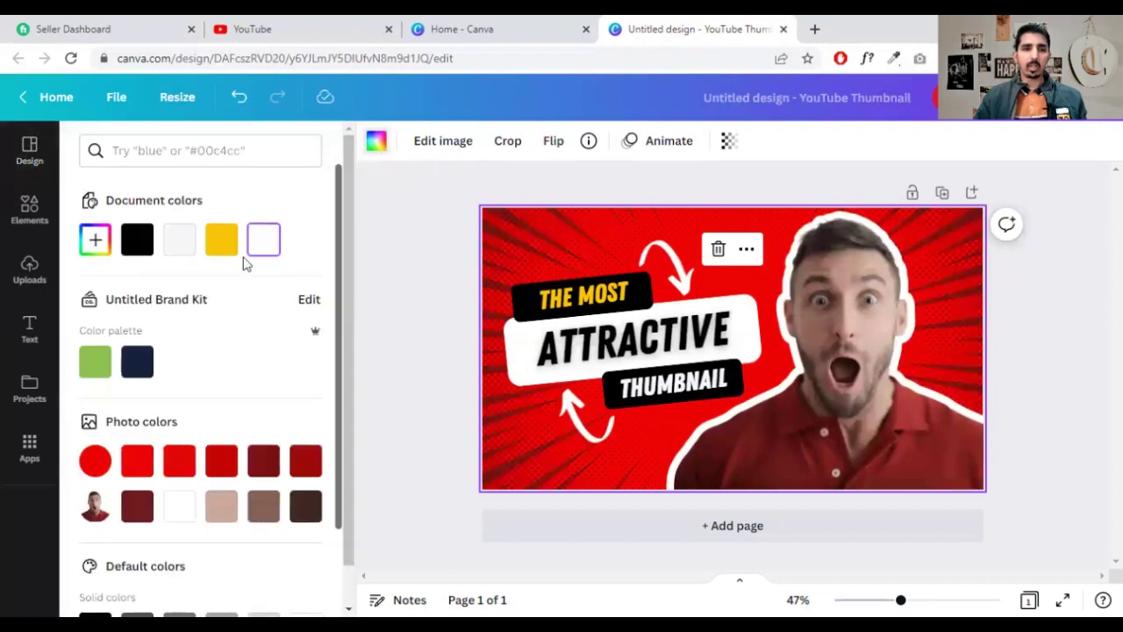
left_click(226, 245)
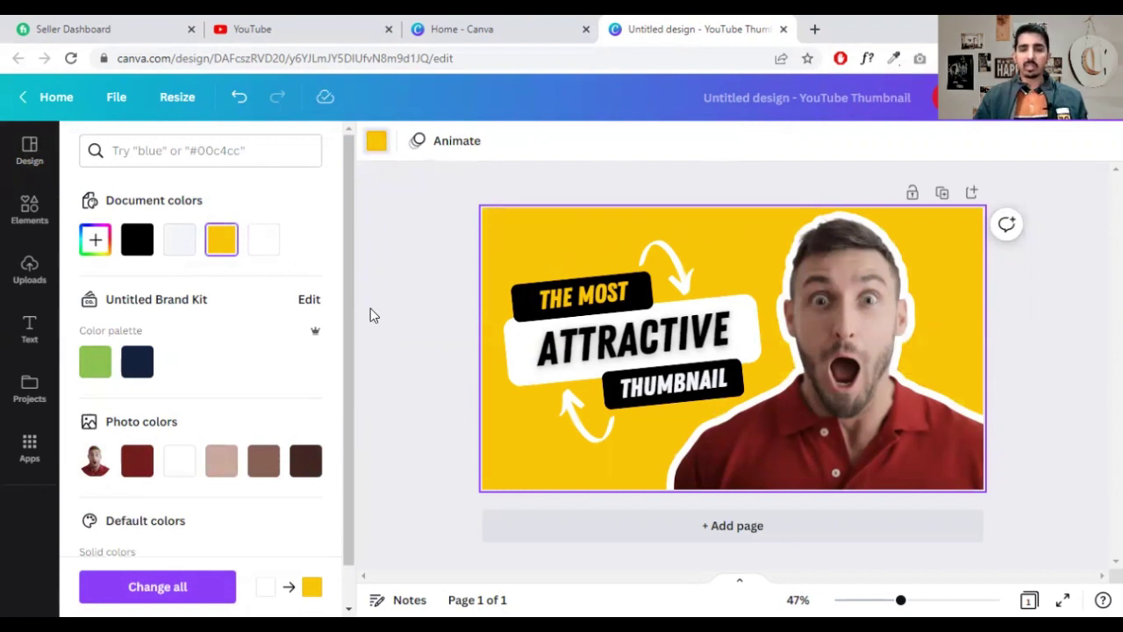
- Replace the word "ATTRACTIVE" in the thumbnail's white banner with "AWESOME"
double_click(647, 348)
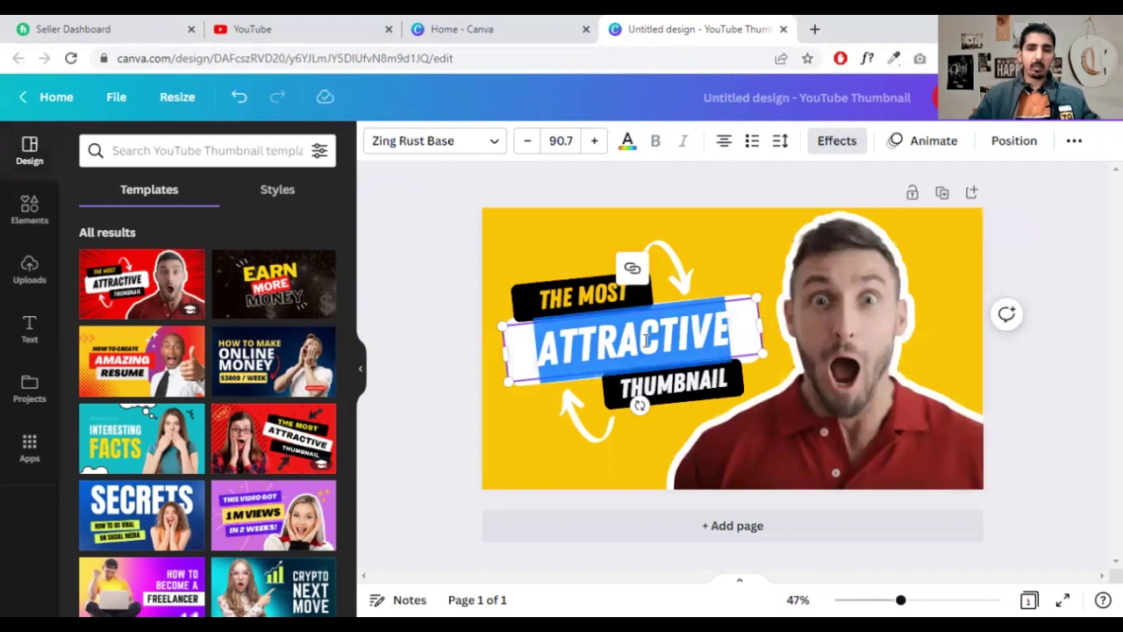
type("AW")
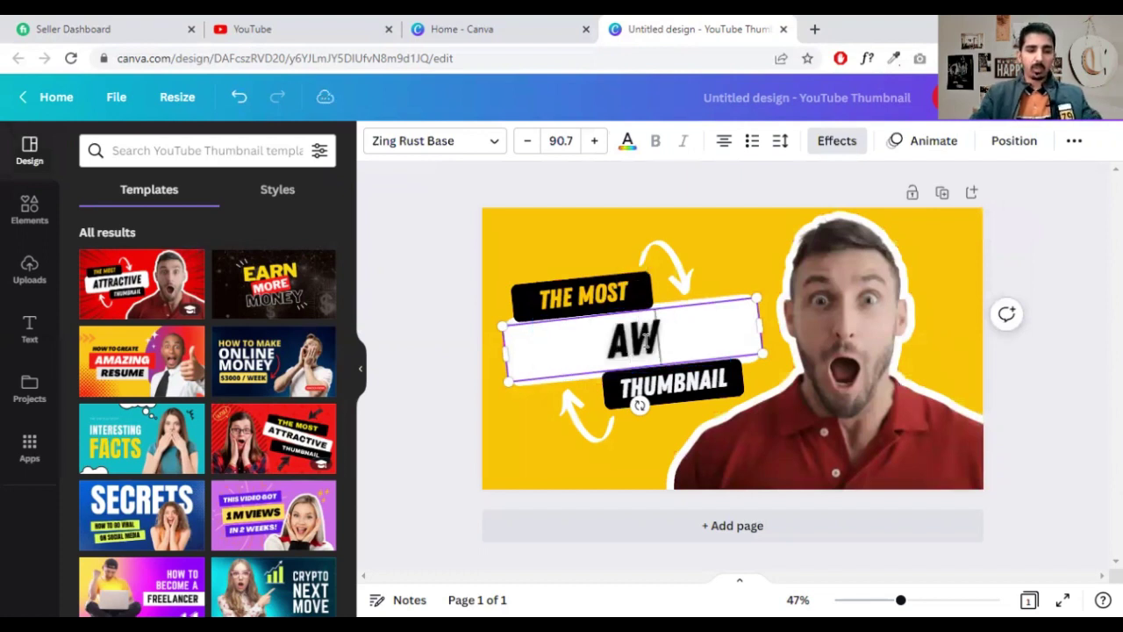
type("ESOME")
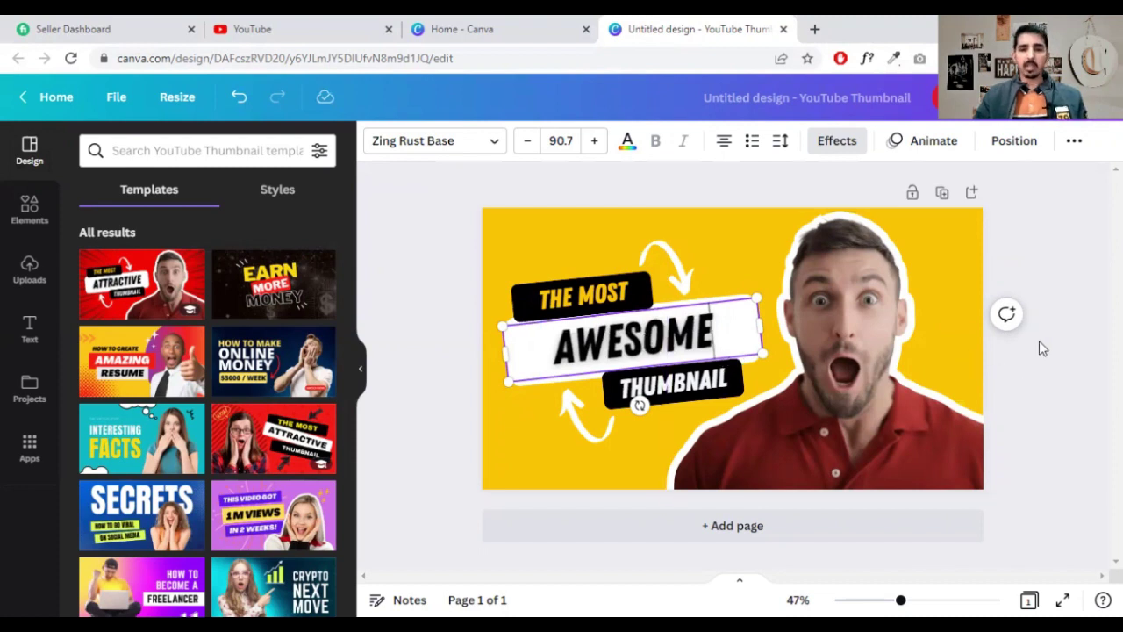
left_click(1068, 311)
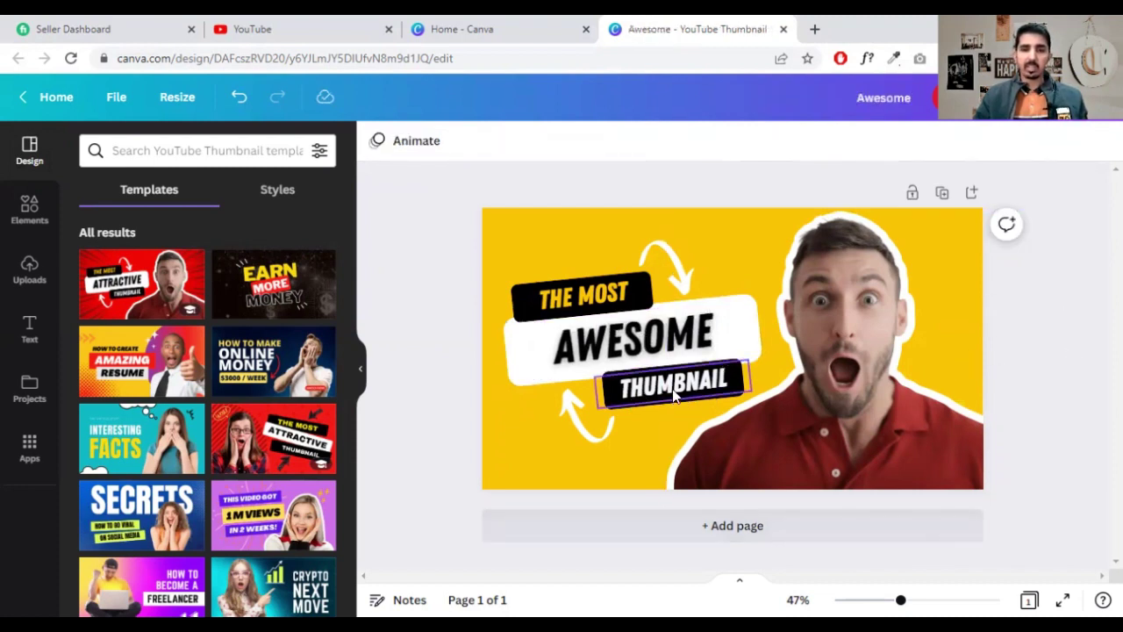
- Recolor the "AWESOME" text with the dark navy from the brand kit palette
left_click(647, 349)
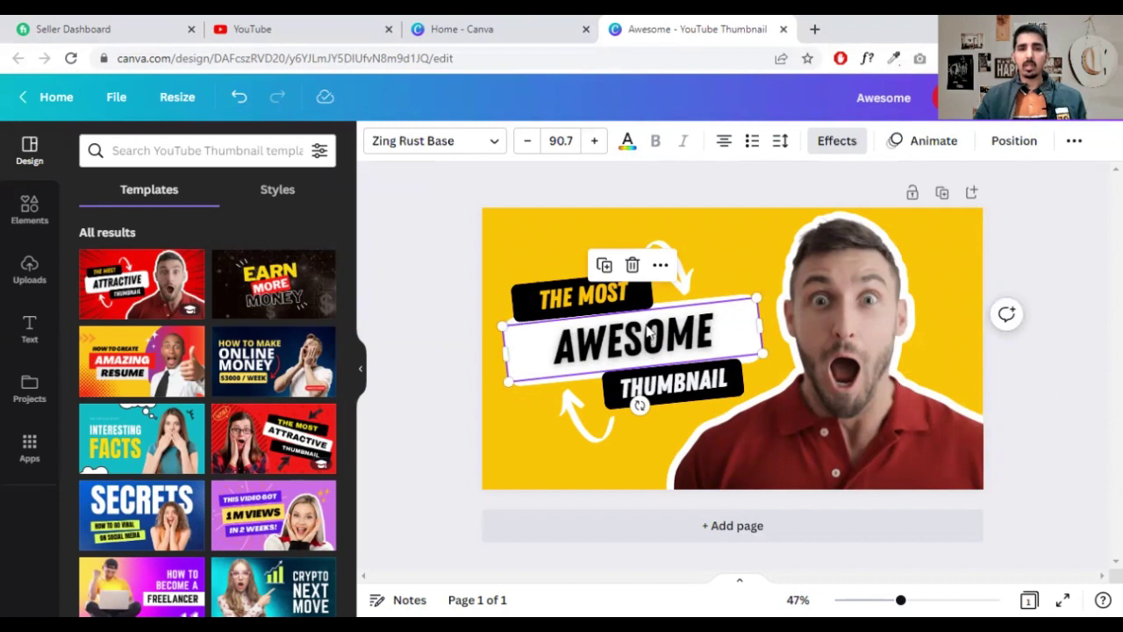
left_click(627, 148)
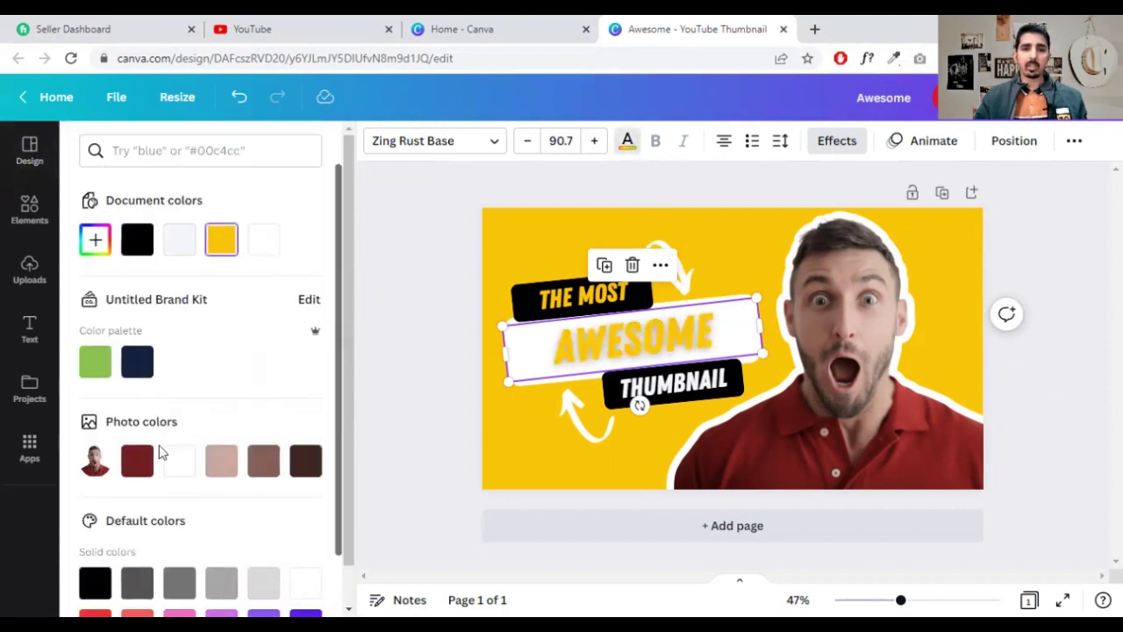
left_click(137, 362)
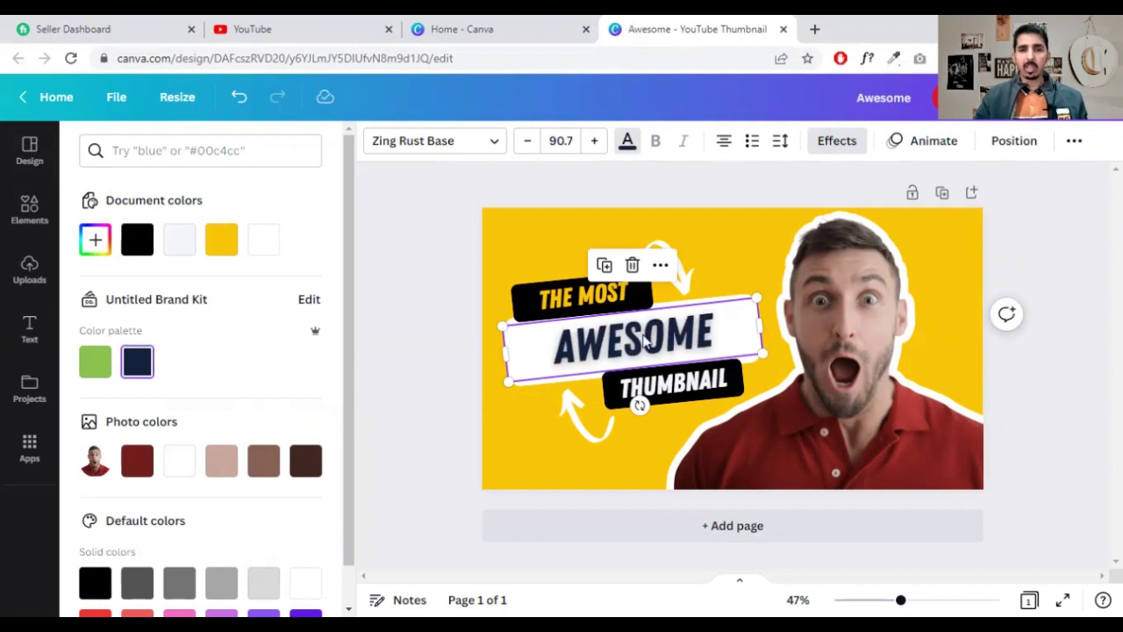
- Shrink the "AWESOME" text in single-point decrements, and enlarge it again to a font size of 89.7
left_click(527, 143)
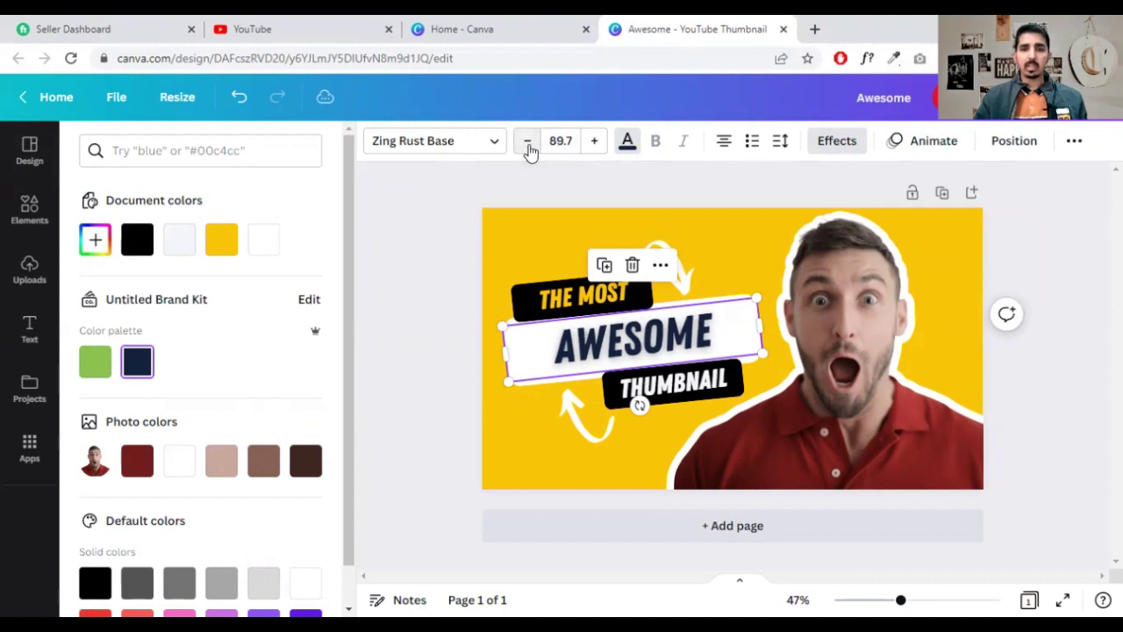
left_click(527, 142)
left_click(527, 143)
left_click(528, 142)
left_click(527, 142)
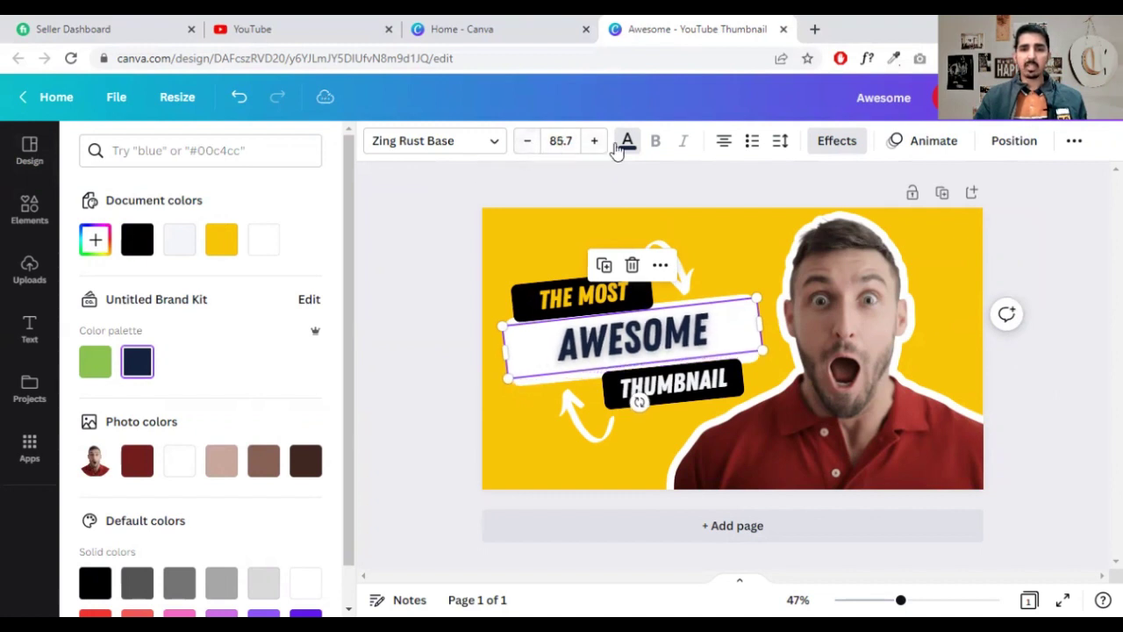
left_click(528, 146)
left_click(528, 145)
left_click(527, 145)
left_click(528, 146)
left_click(596, 144)
left_click(595, 144)
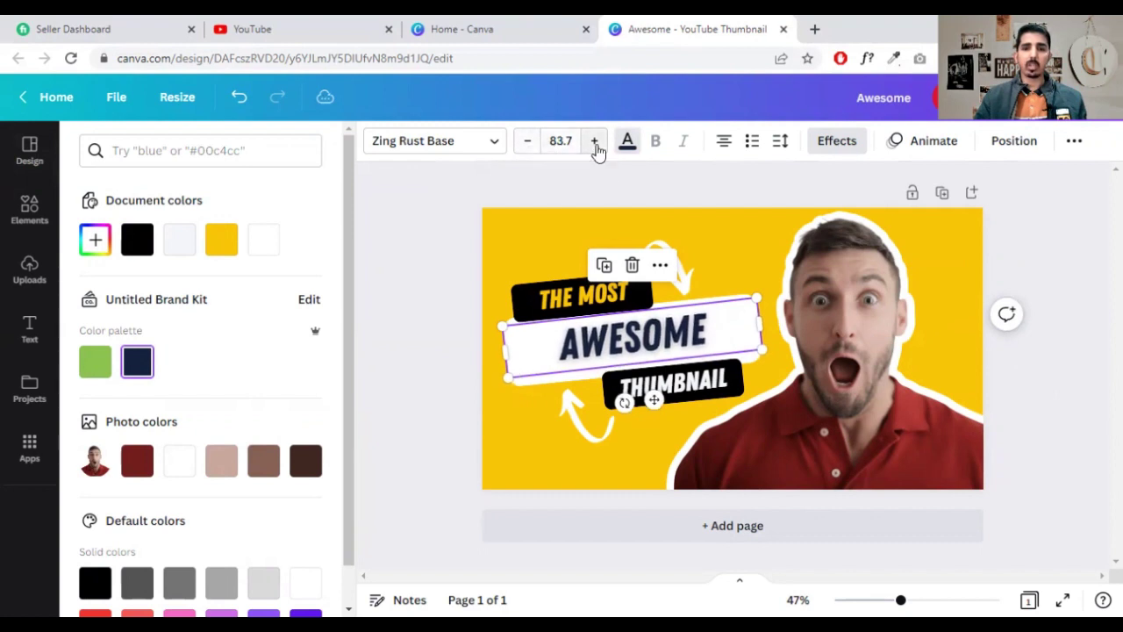
left_click(595, 144)
left_click(595, 144)
left_click(595, 144)
left_click(595, 144)
left_click(595, 144)
left_click(595, 144)
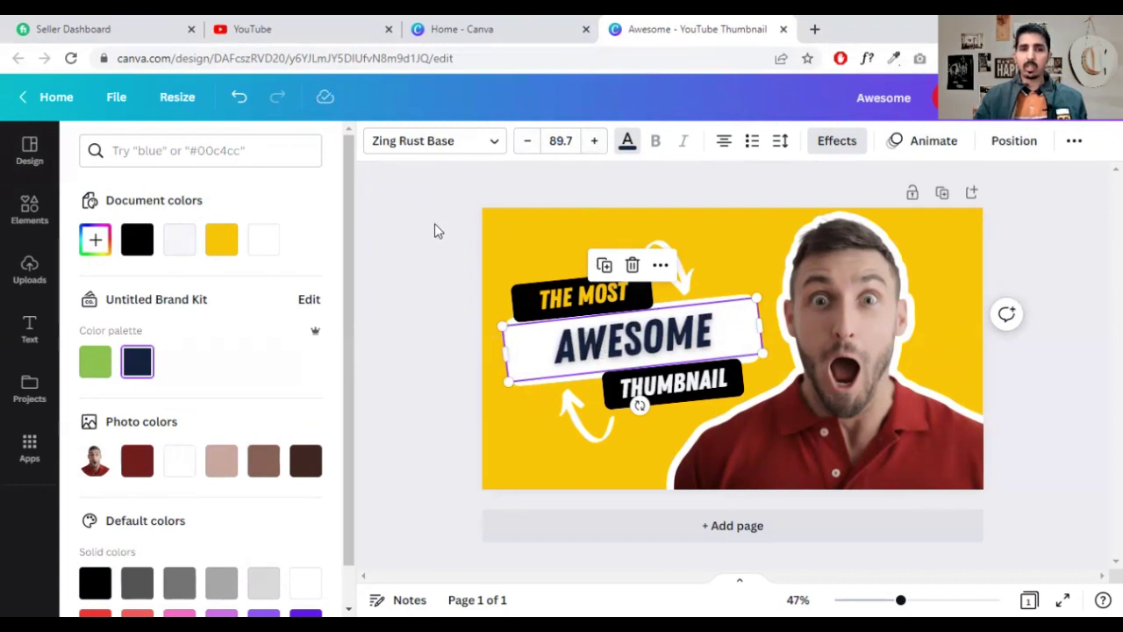
- Try Radnika Next ExtraBold on the "AWESOME" text and set its font to Poppins ExtraBold
left_click(433, 151)
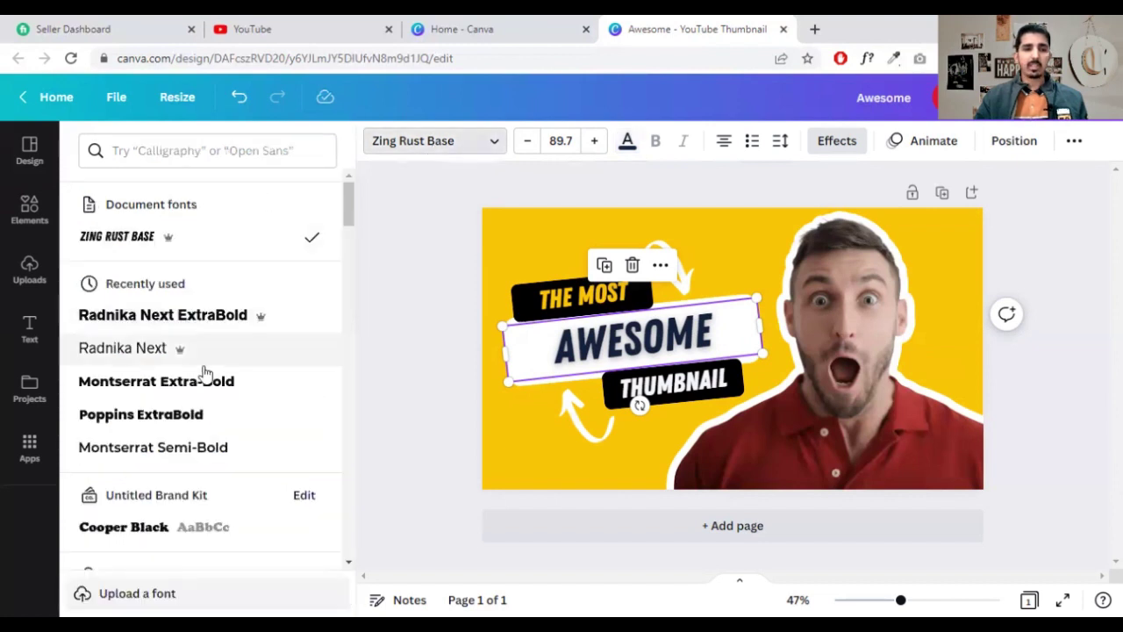
left_click(162, 326)
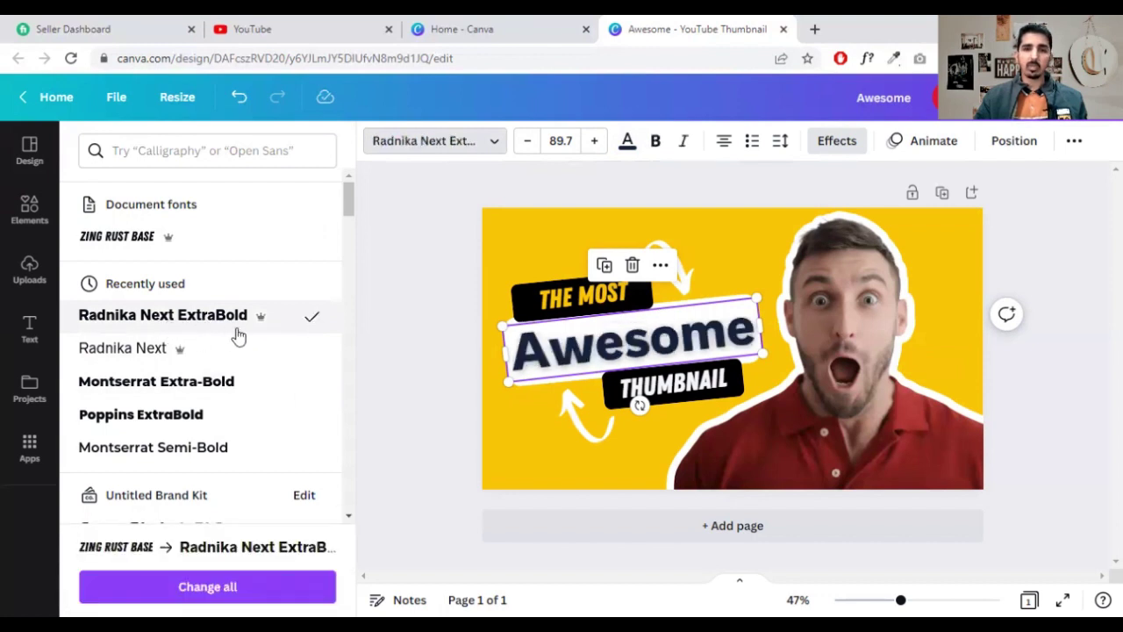
left_click(176, 418)
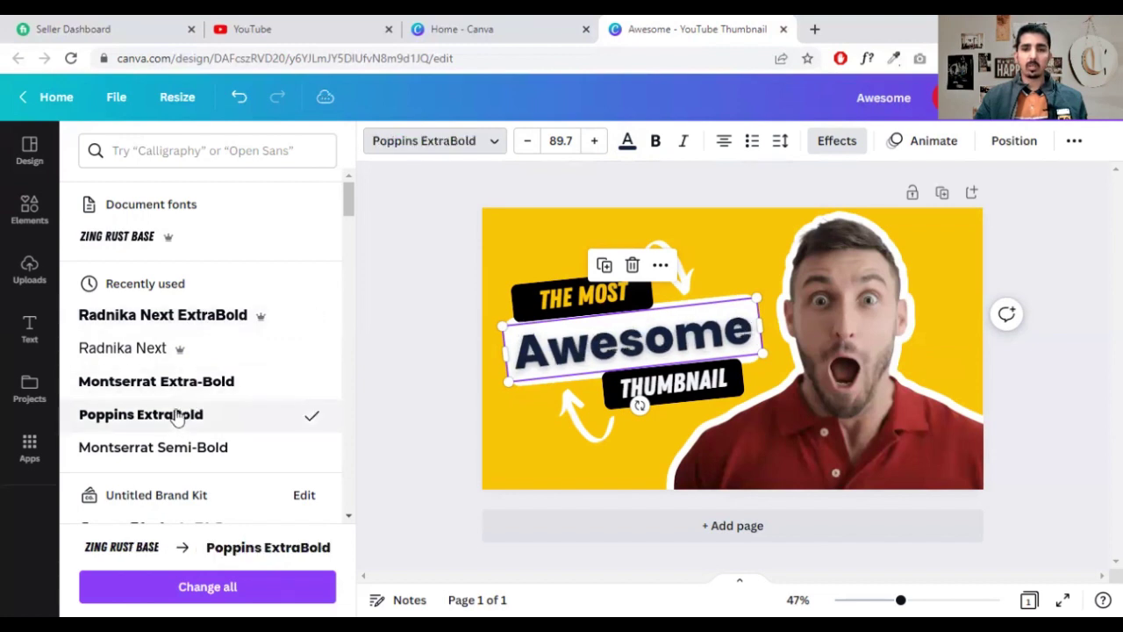